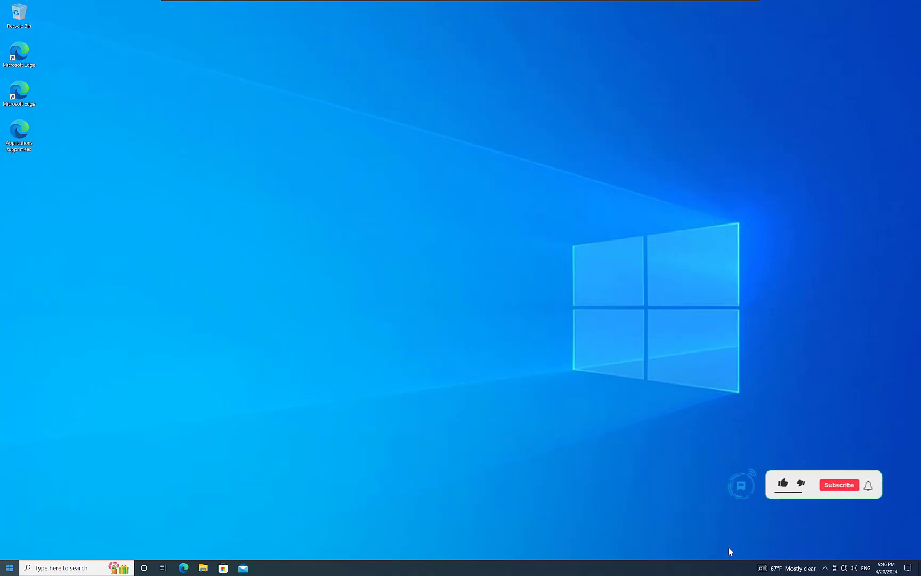
Step: Show the Windows 10 Start menu with its app list and pinned tiles
key("super")
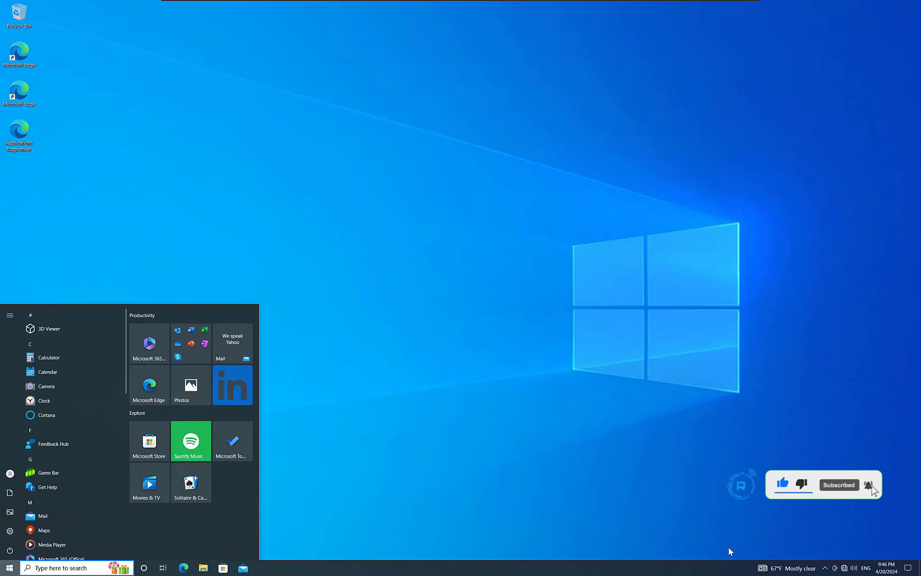
Step: Launch the Settings app from the Start menu
key("Return")
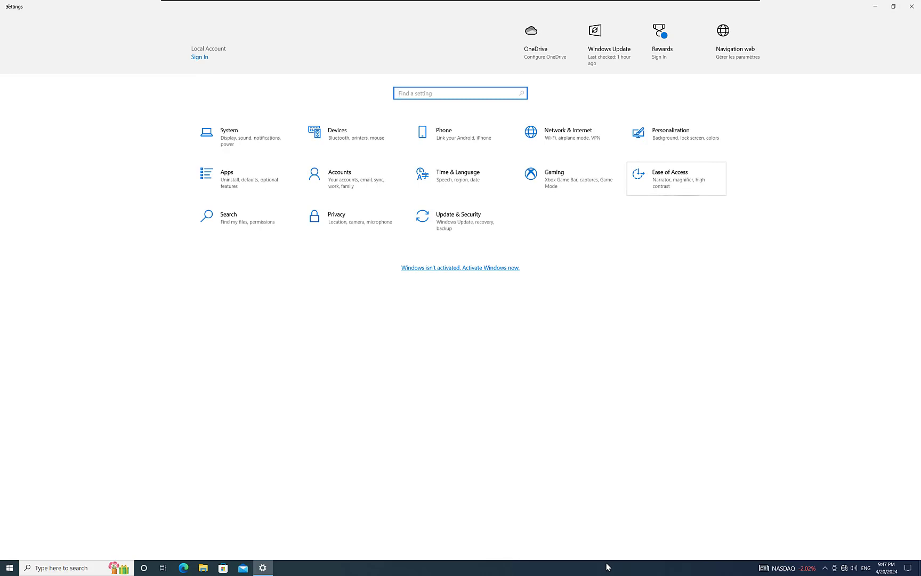
Step: Verify 'Turn on color filters' is Off under Ease of Access, then close Settings
key("Return")
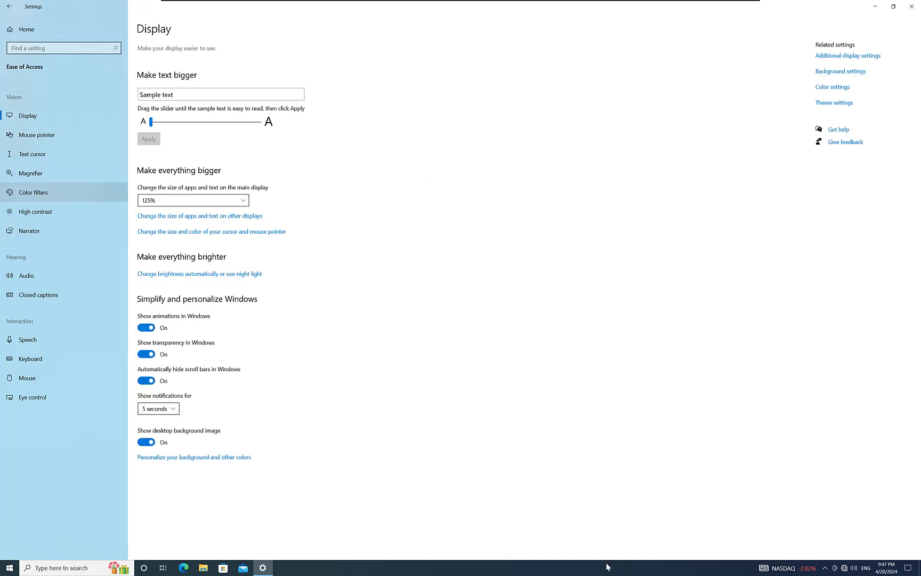
key("Return")
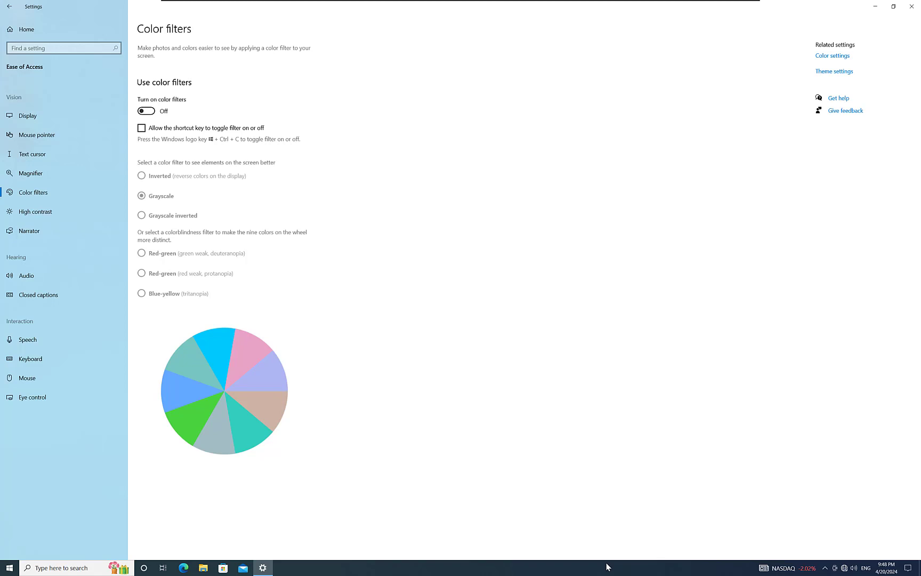
key("alt+F4")
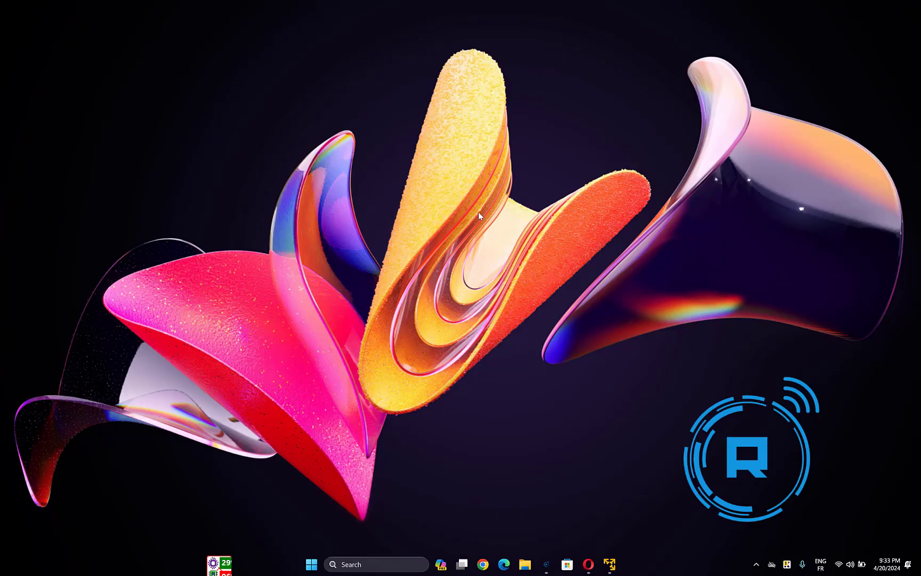
Step: On Windows 11, confirm Accessibility color filters are Off and collapse the Color filters section
left_click(310, 564)
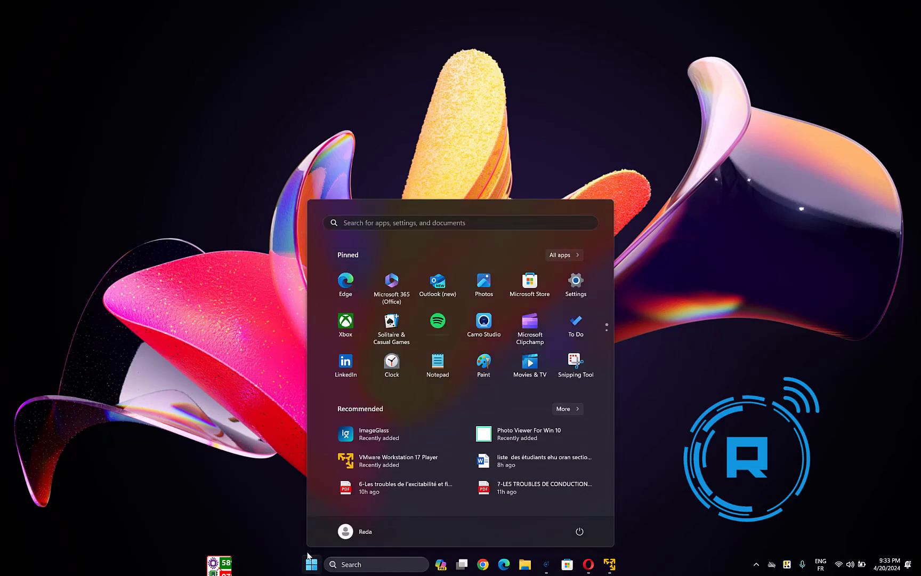
left_click(575, 283)
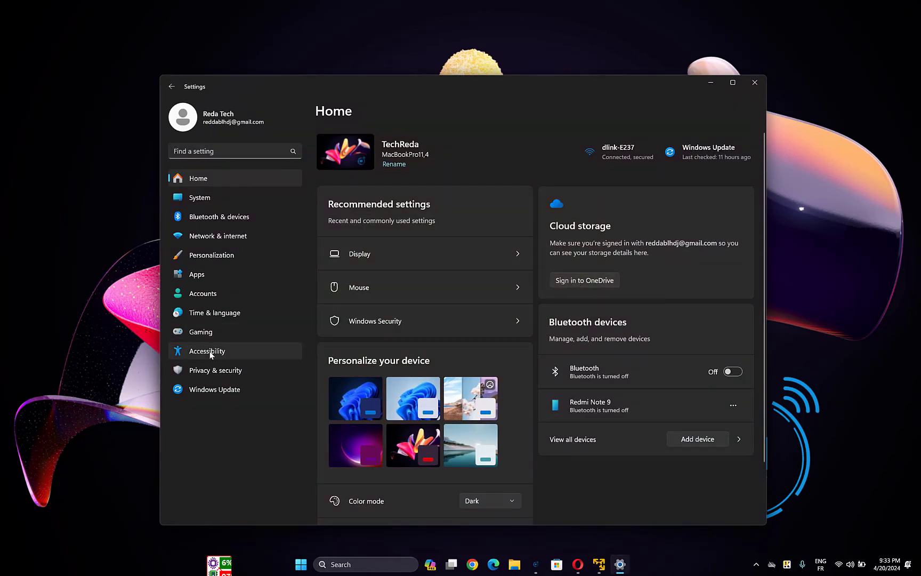
left_click(208, 352)
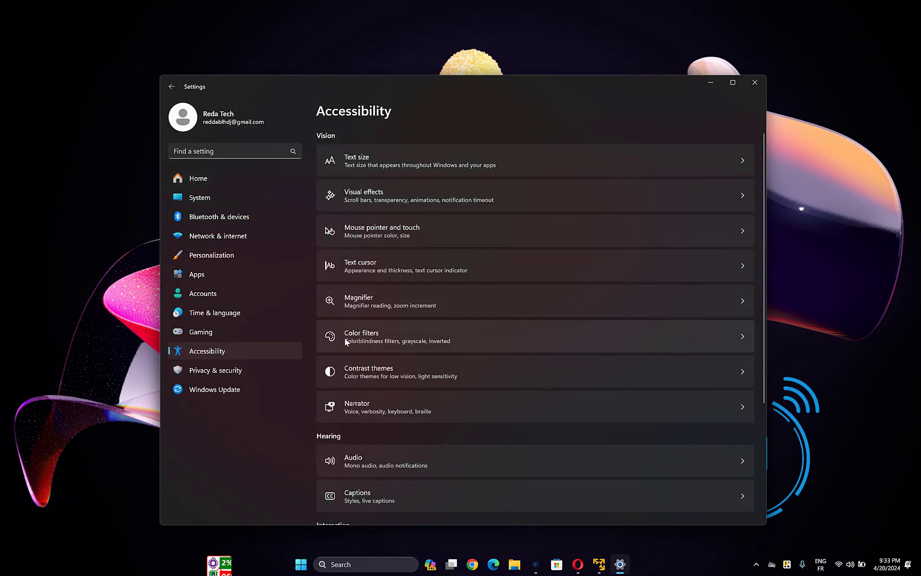
left_click(363, 335)
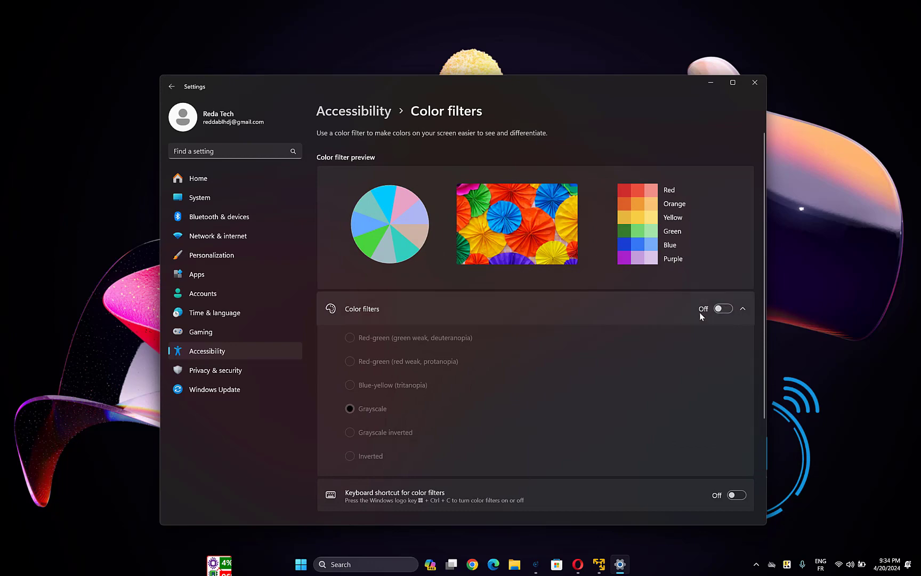
left_click(427, 313)
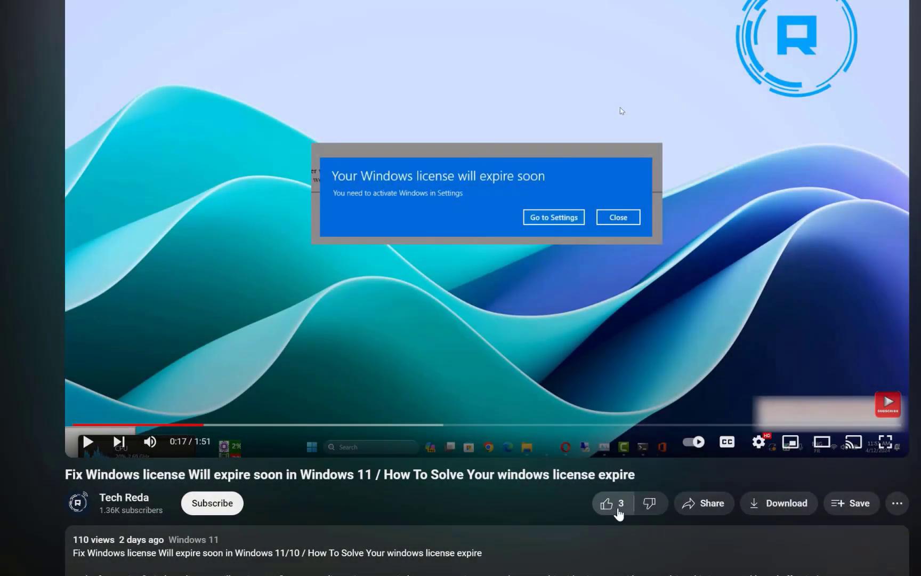
Step: Subscribe to the Tech Reda channel with All notifications enabled
left_click(231, 504)
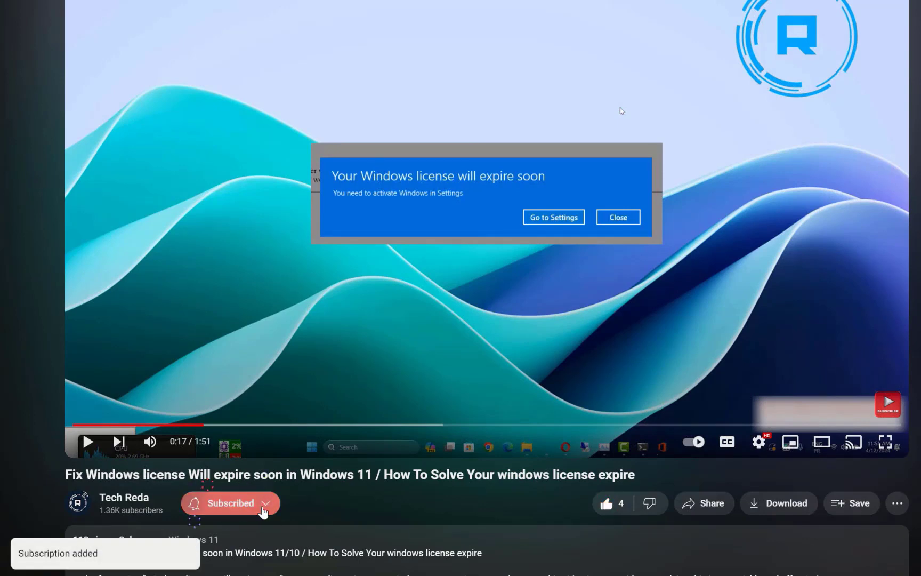
left_click(269, 506)
left_click(267, 407)
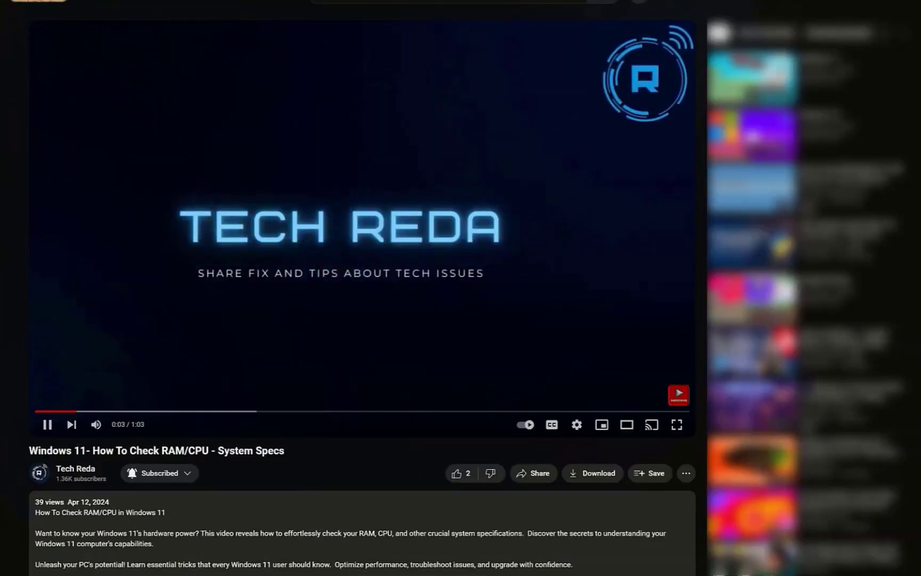
scroll(618, 251, "down", 4)
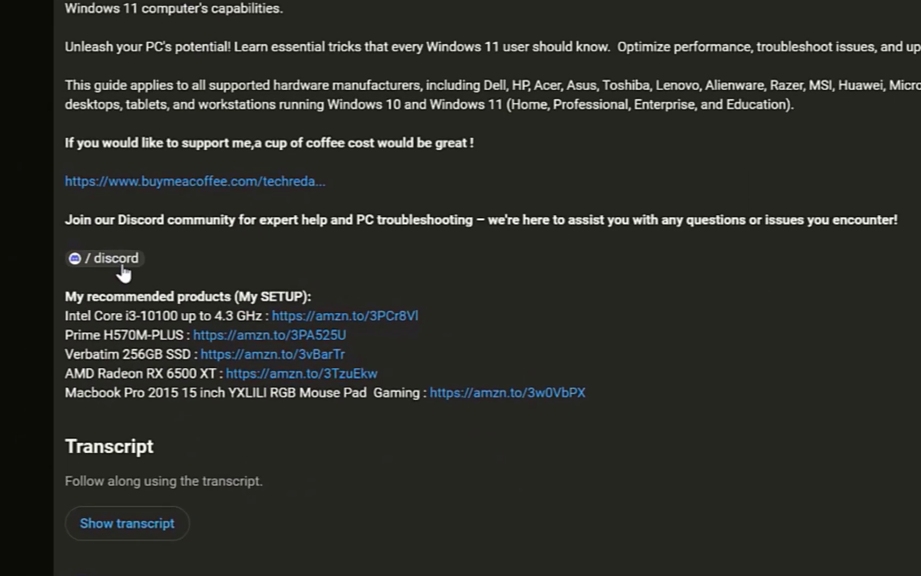